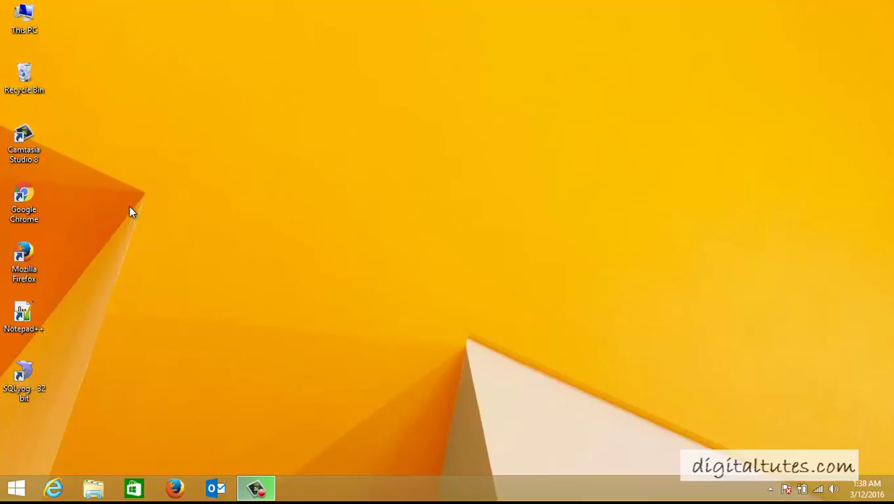
Step: Browse to C:\Program Files\Java to check which Java folders are installed
double_click(32, 26)
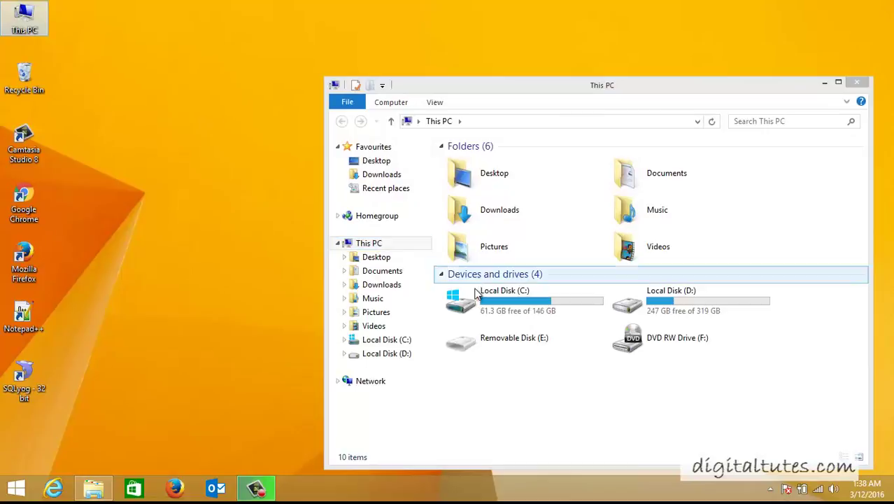
double_click(477, 294)
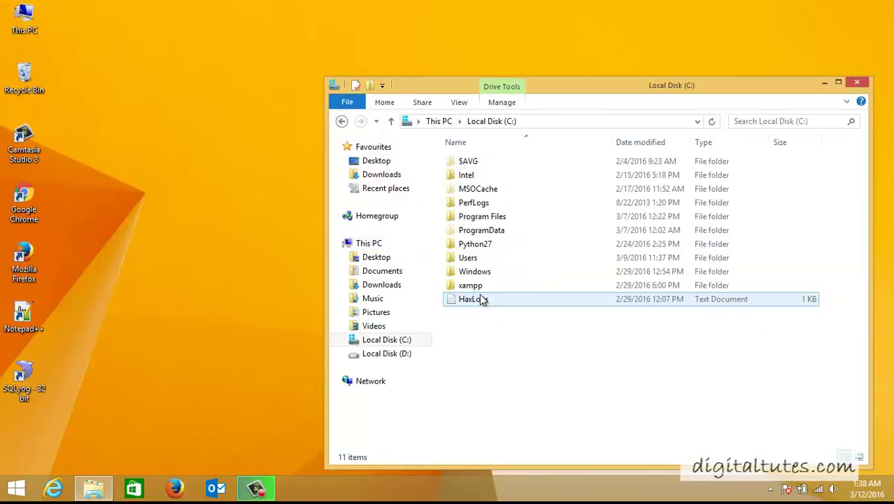
double_click(473, 222)
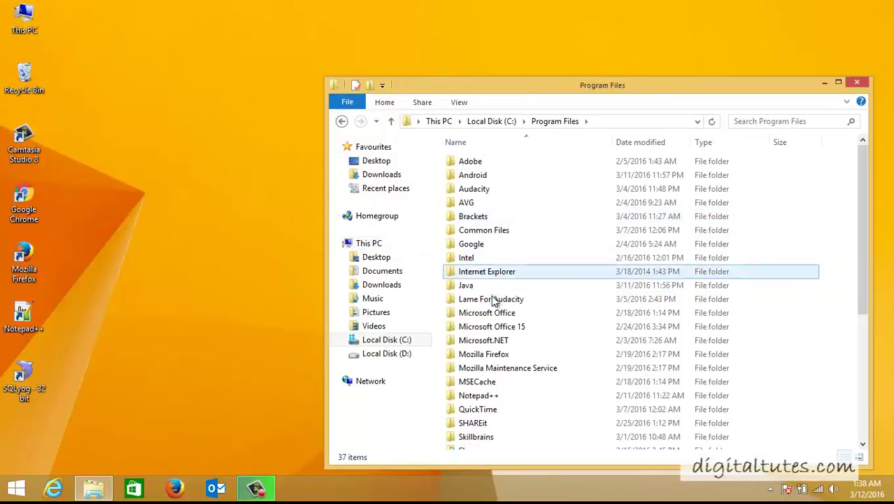
left_click(481, 285)
double_click(481, 286)
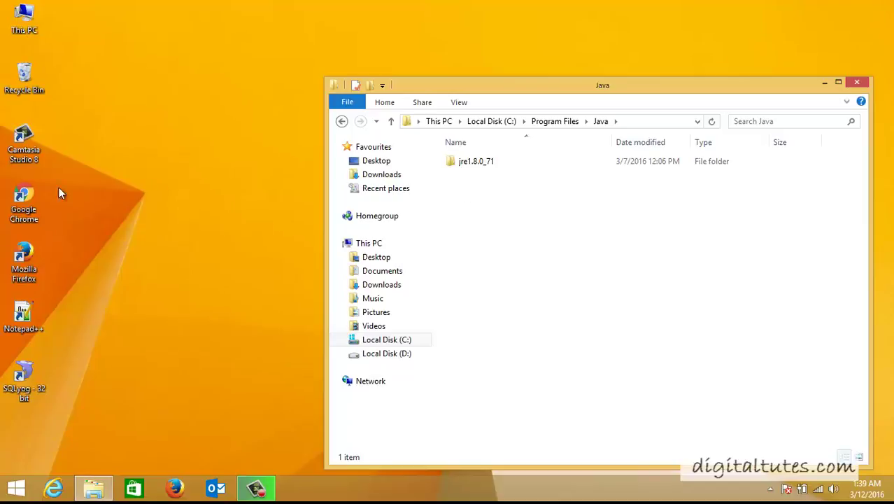
Step: Search Google in Chrome for "jdk download" and open Oracle's Java SE Development Kit 8 download list
double_click(35, 196)
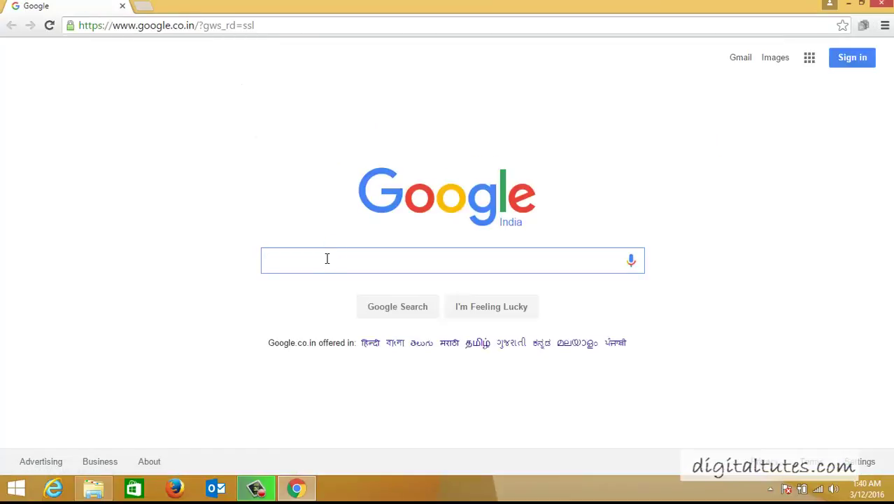
type("jdk d")
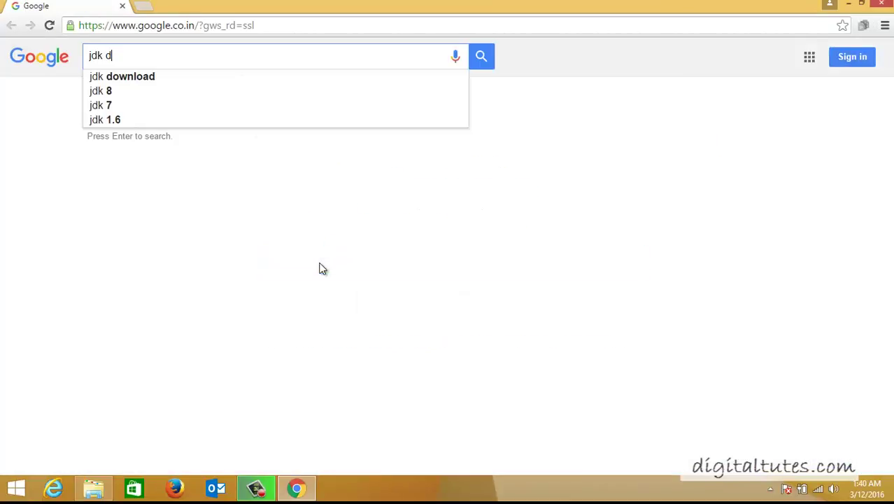
left_click(154, 80)
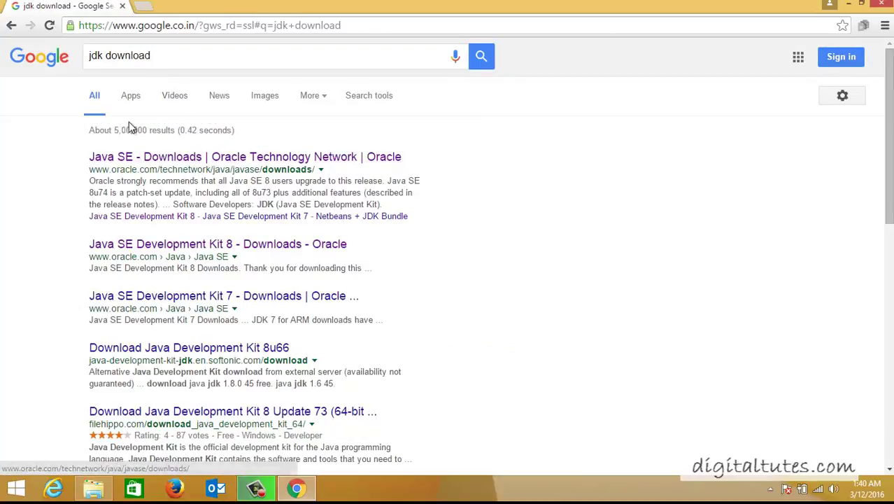
left_click(323, 162)
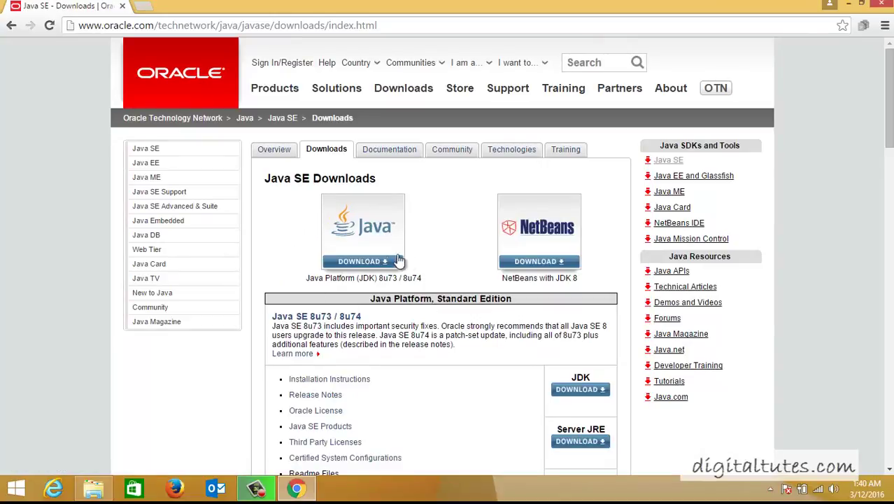
left_click(366, 261)
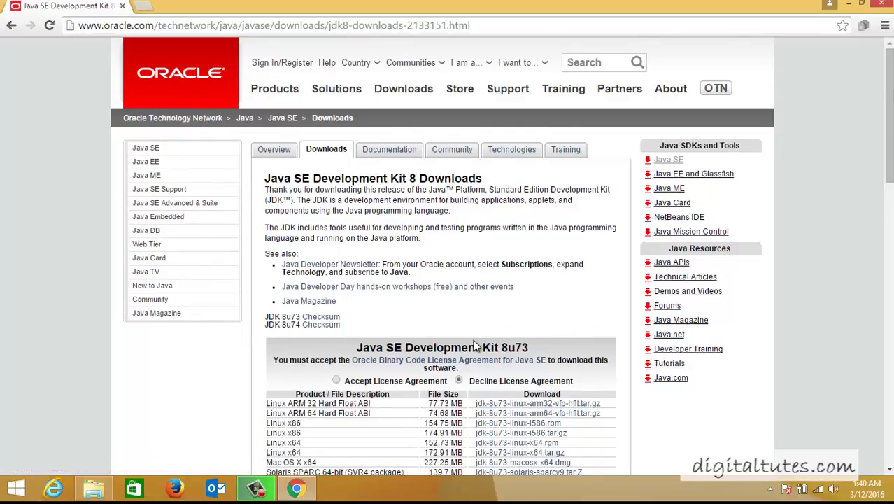
scroll(475, 345, "down", 2)
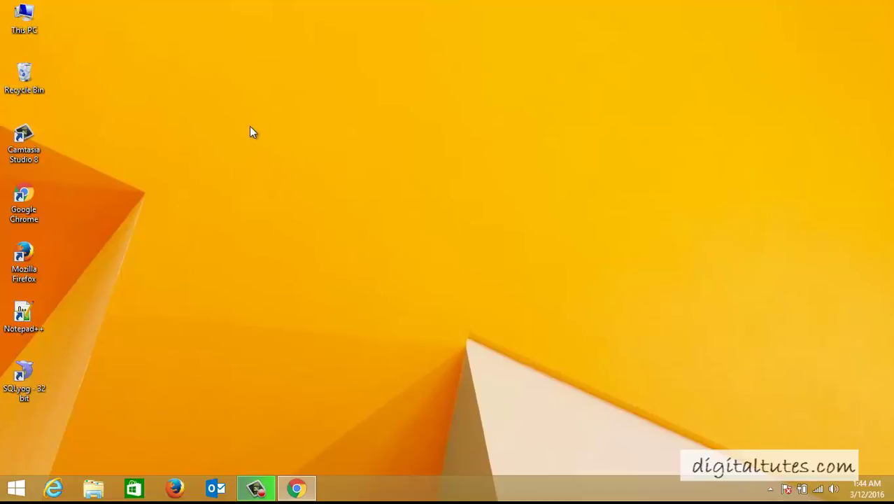
Step: Check the computer's system properties, and download jdk-8u73-windows-i586.exe after accepting the 8u73 license agreement
right_click(37, 32)
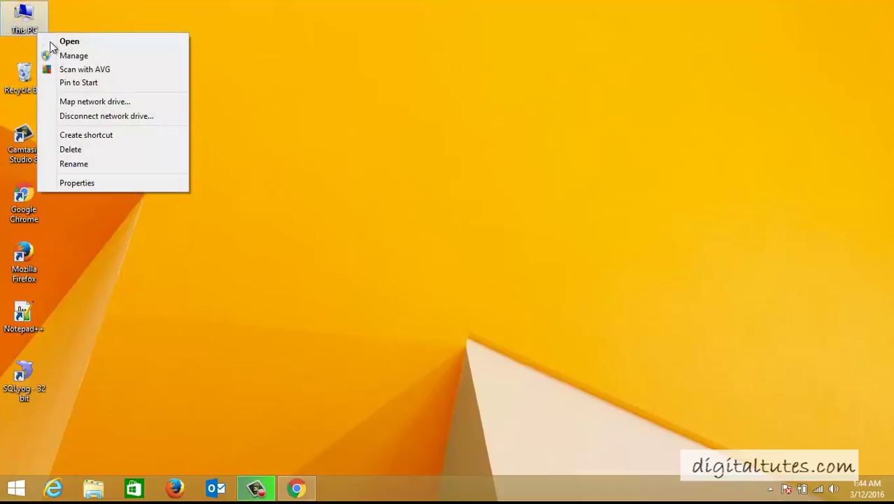
left_click(98, 182)
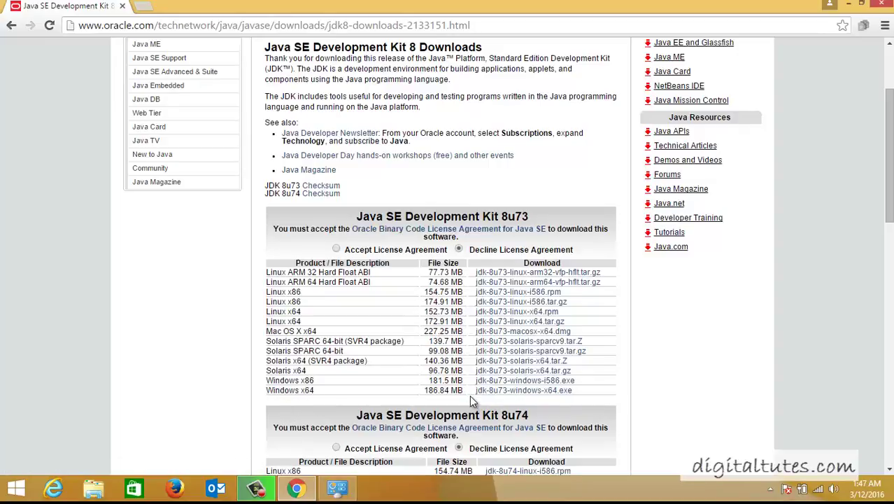
left_click(336, 250)
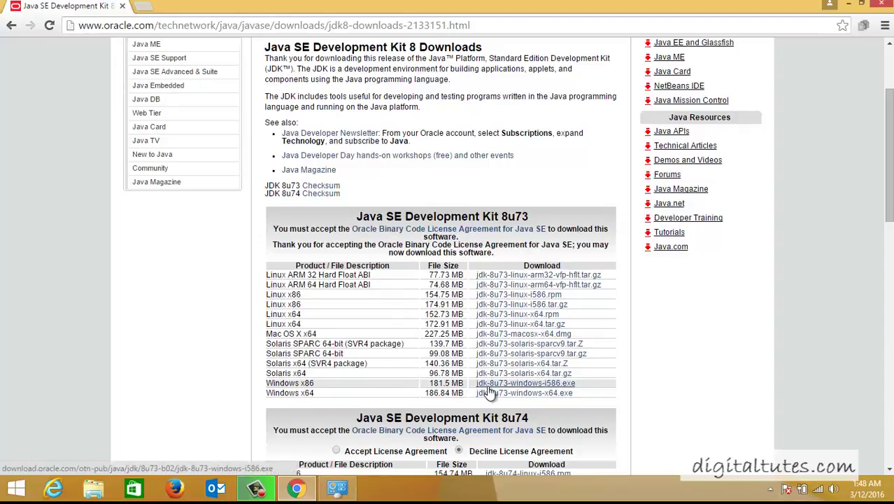
left_click(489, 385)
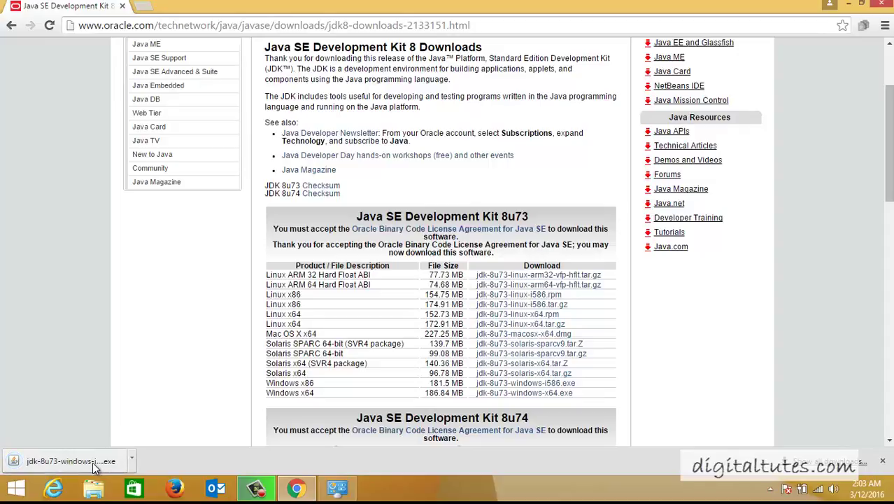
Step: Run the downloaded JDK installer and install it with the default features and destination folders
left_click(93, 463)
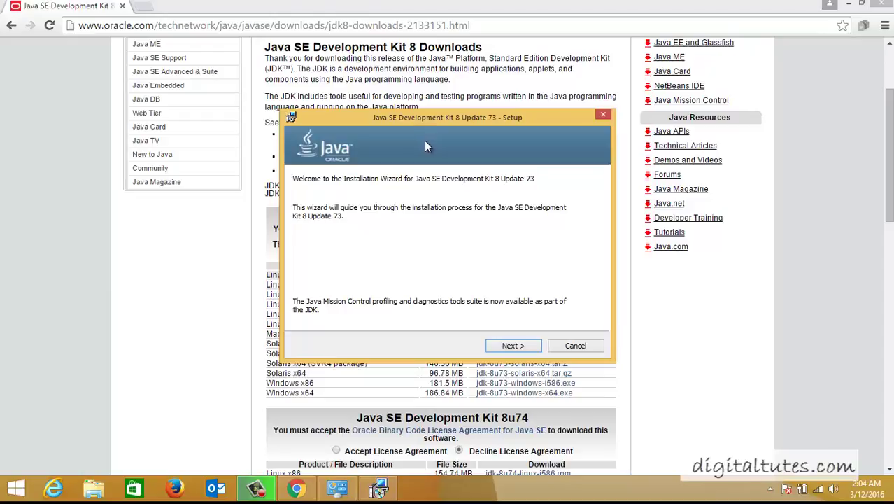
left_click(506, 347)
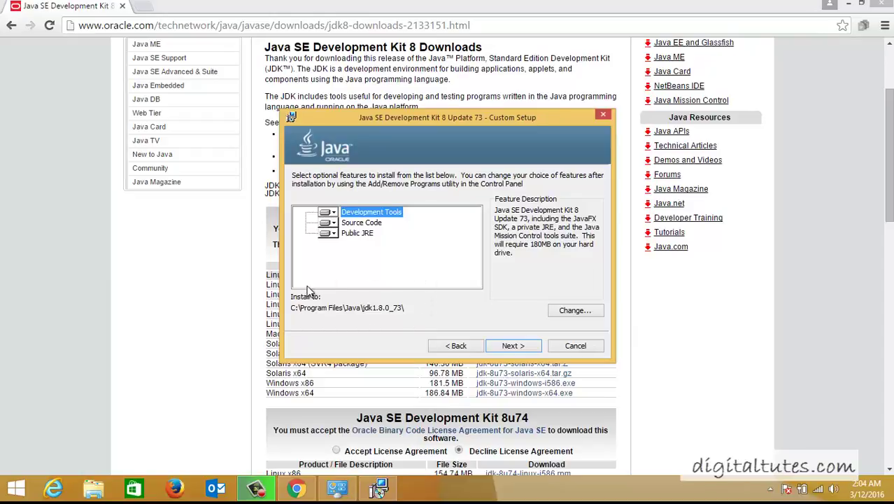
left_click(507, 347)
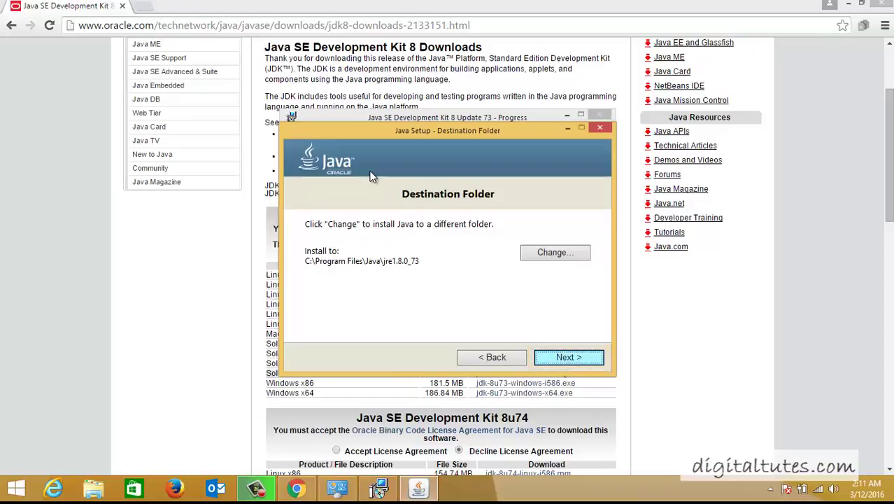
key("Return")
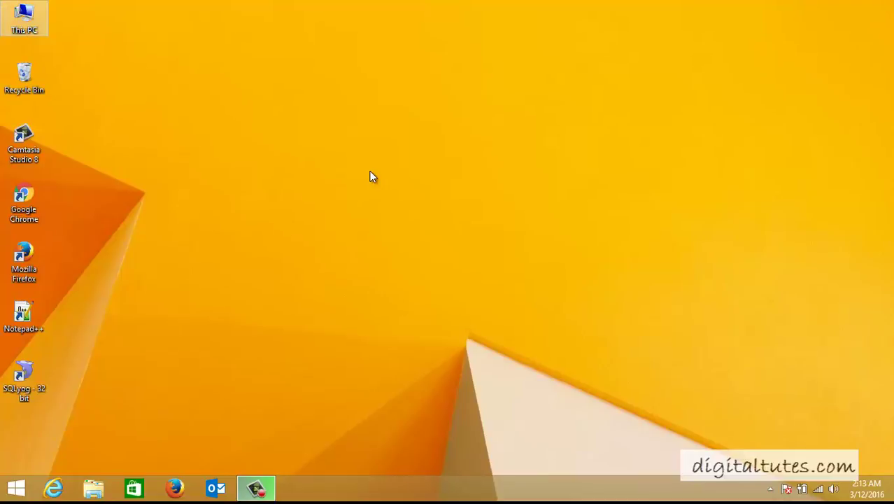
Step: Browse to C:\Program Files\Java and check the jdk1.8.0_73 and jre1.8.0_73 folders
key("super+e")
double_click(476, 275)
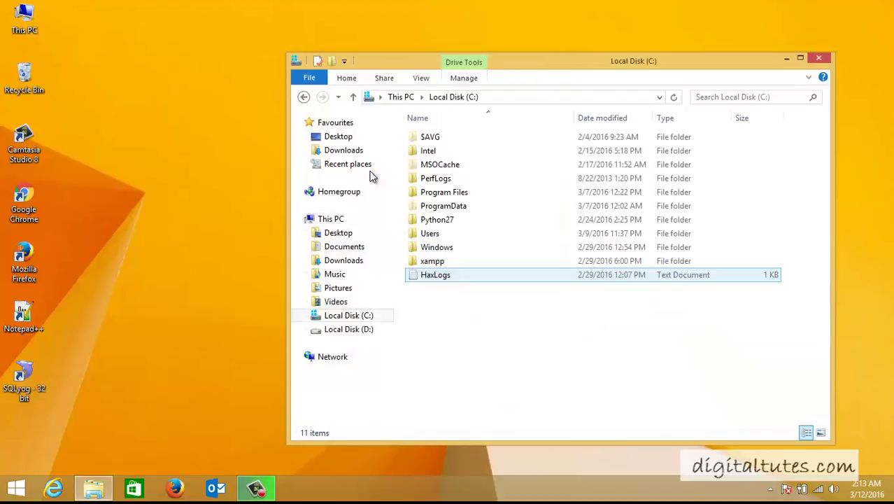
double_click(448, 192)
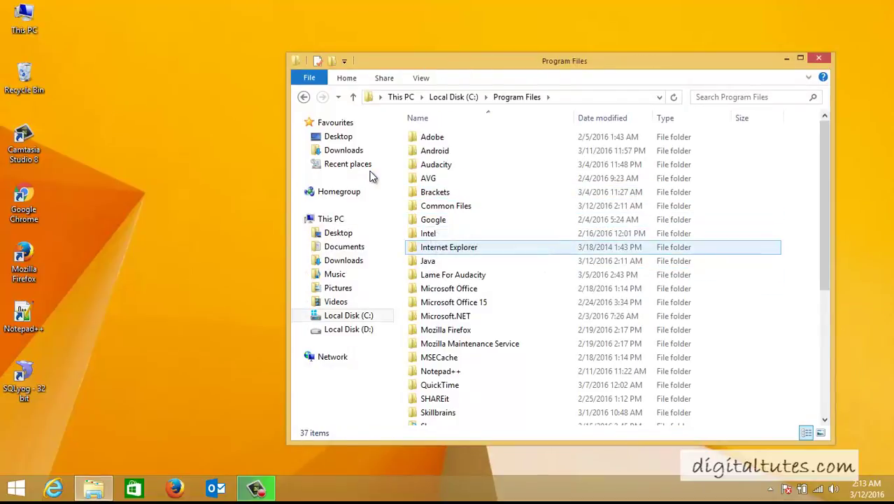
double_click(447, 261)
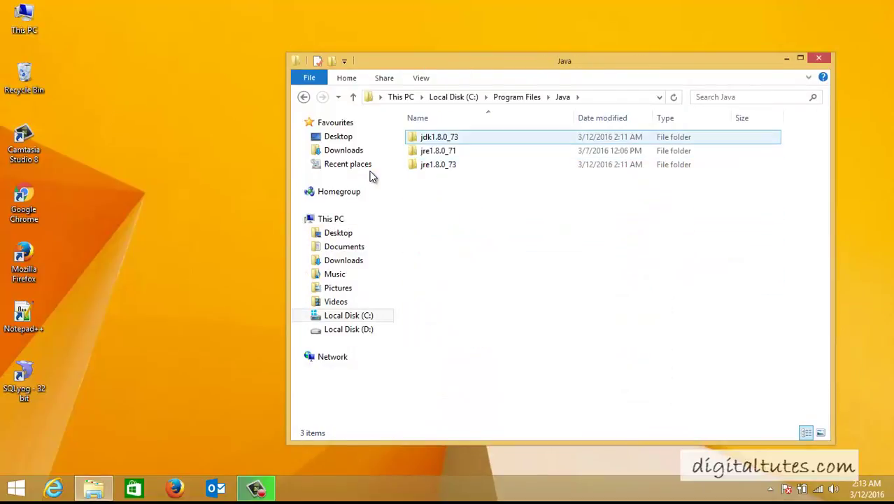
left_click(439, 137)
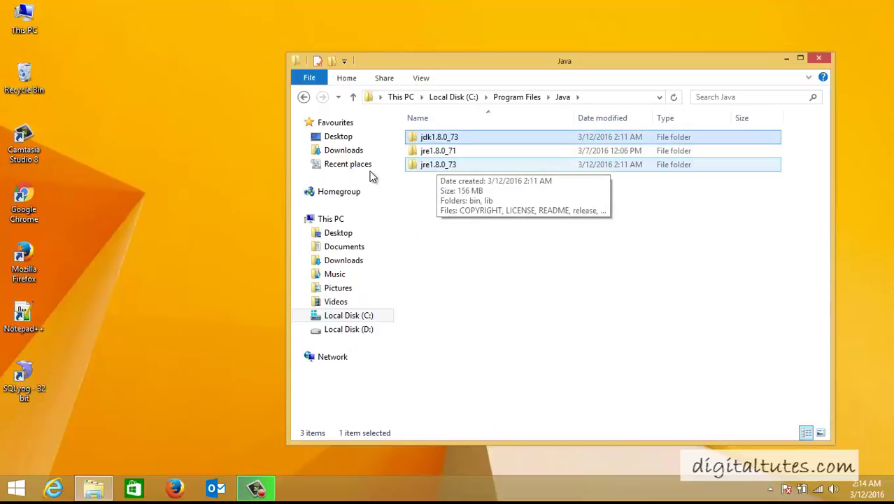
left_click(438, 164)
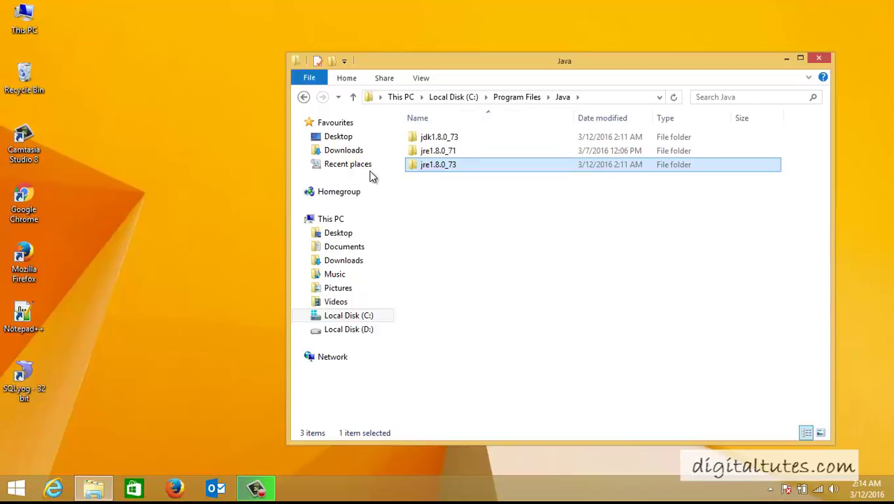
Step: Open the bin folder inside jdk1.8.0_73 and copy its full path
key("Up")
key("Up")
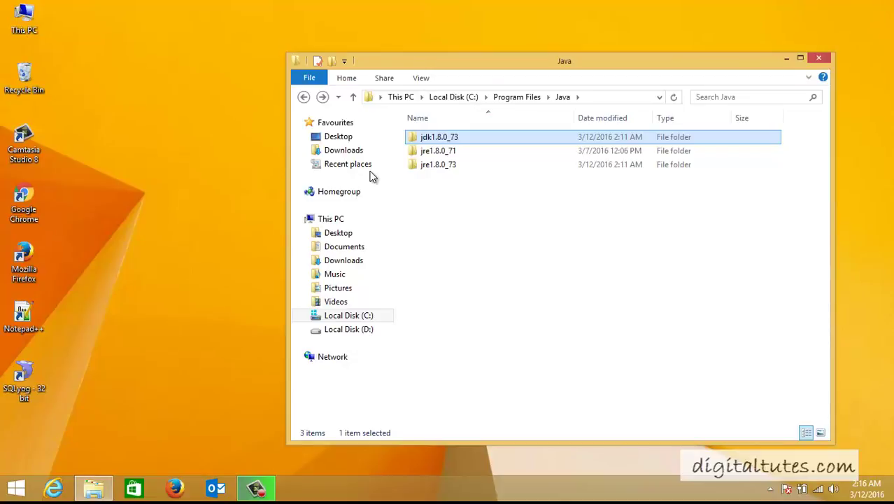
key("Return")
key("Down")
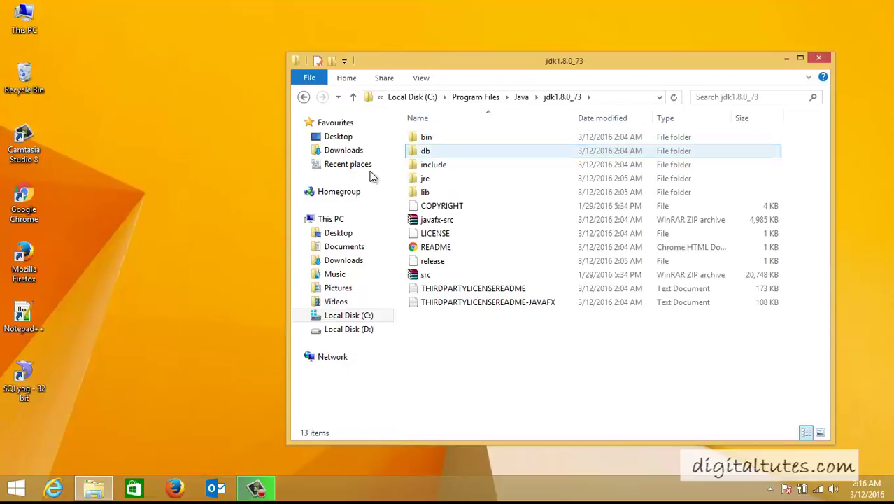
key("Up")
key("Return")
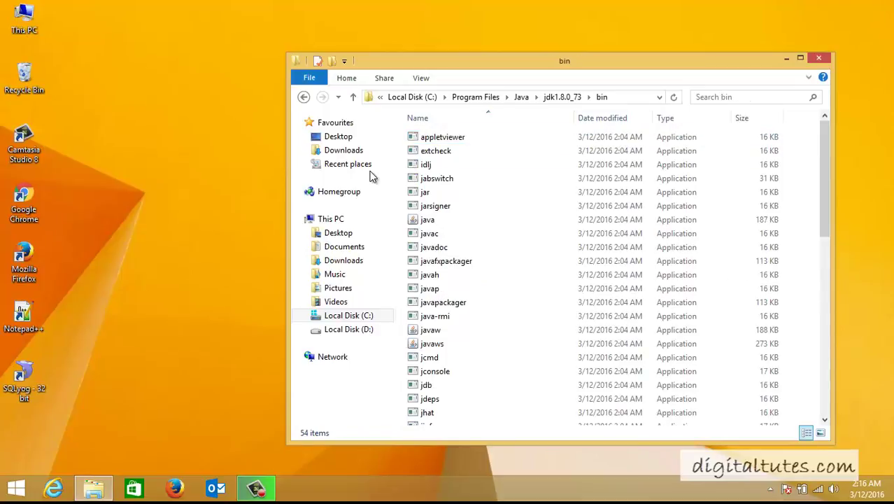
key("alt+d")
key("ctrl+c")
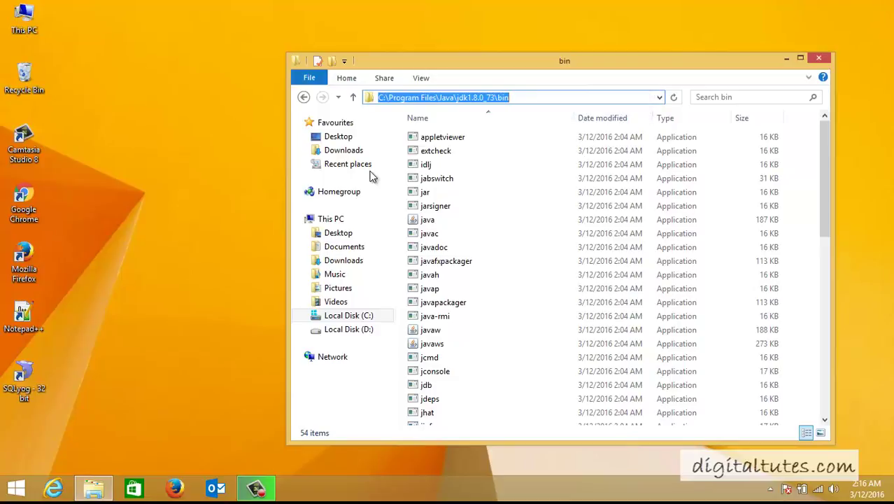
Step: Add a user environment variable named path with the value C:\Program Files\Java\jdk1.8.0_73\bin and save the system settings
right_click(27, 19)
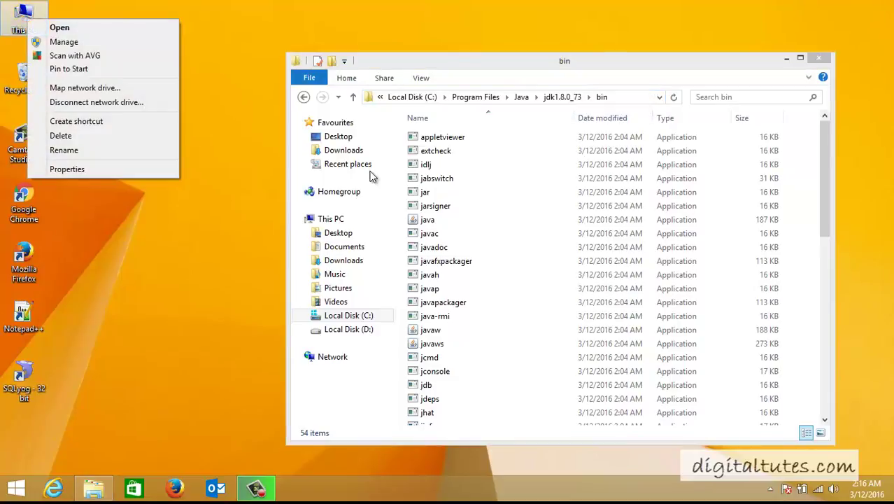
left_click(66, 169)
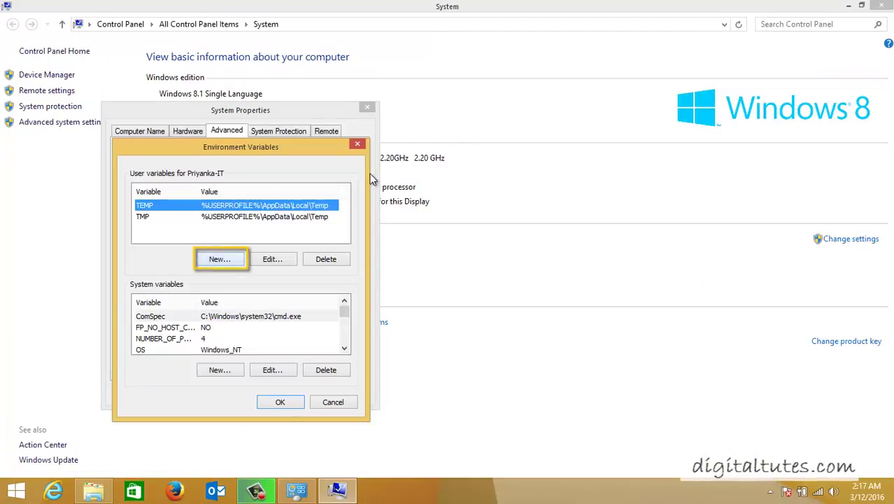
key("alt+n")
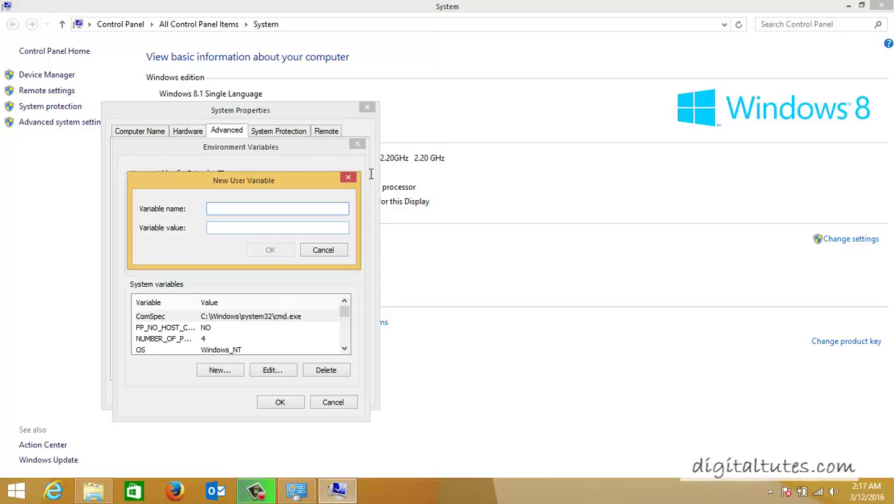
type("path")
key("Tab")
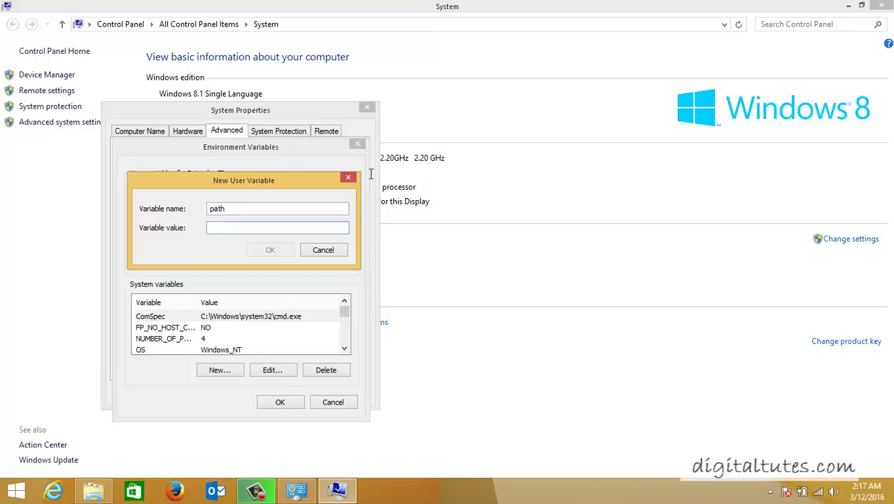
key("ctrl+v")
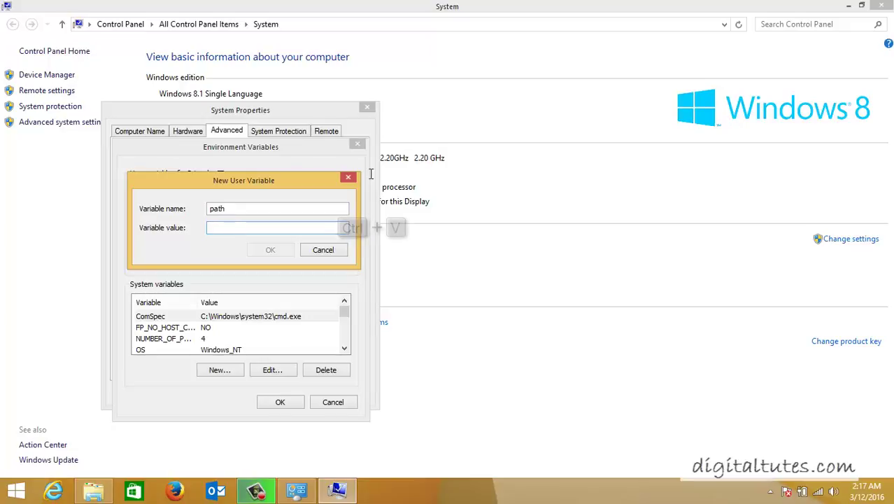
key("ctrl+v")
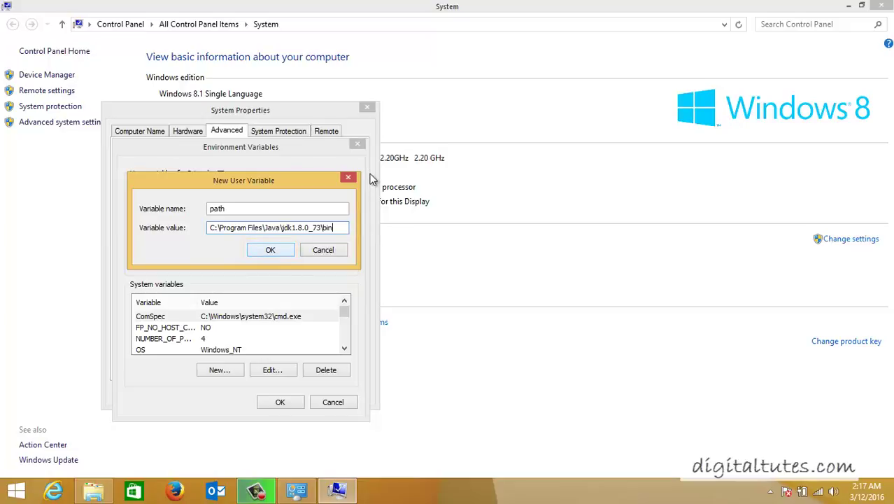
key("Return")
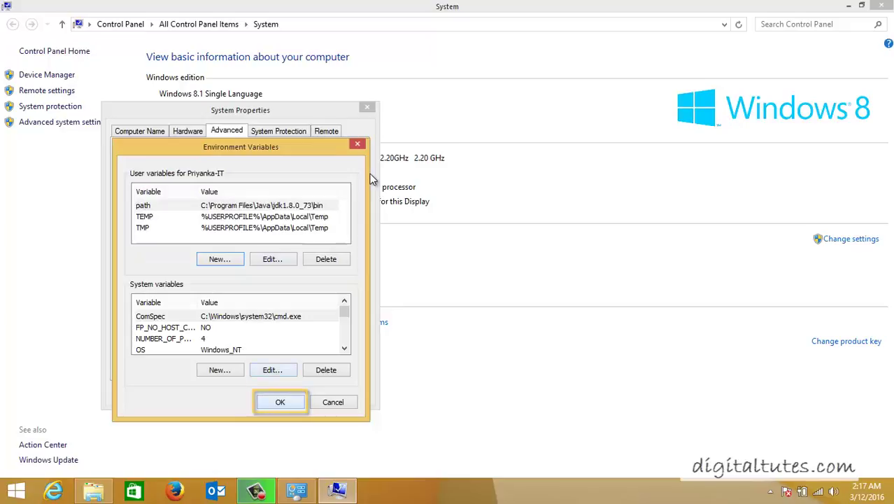
key("Return")
key("Return")
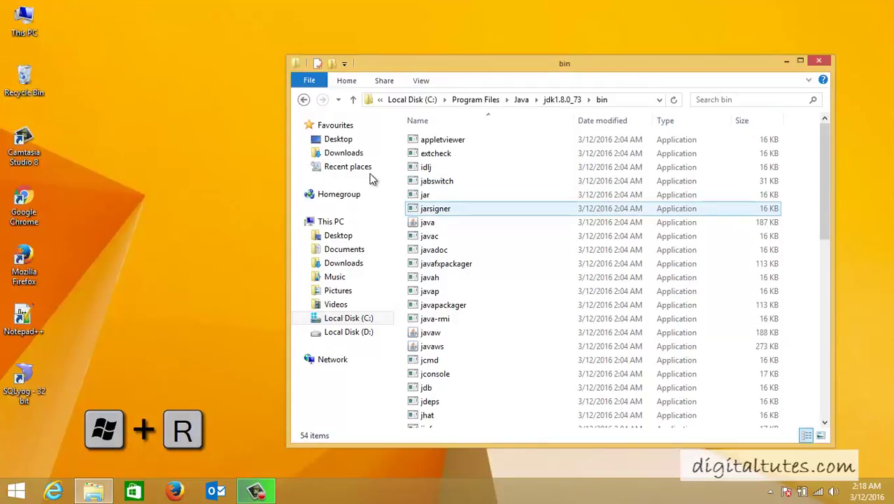
Step: Run javac in a new Command Prompt window and enlarge the window to review the output from its beginning
key("super+r")
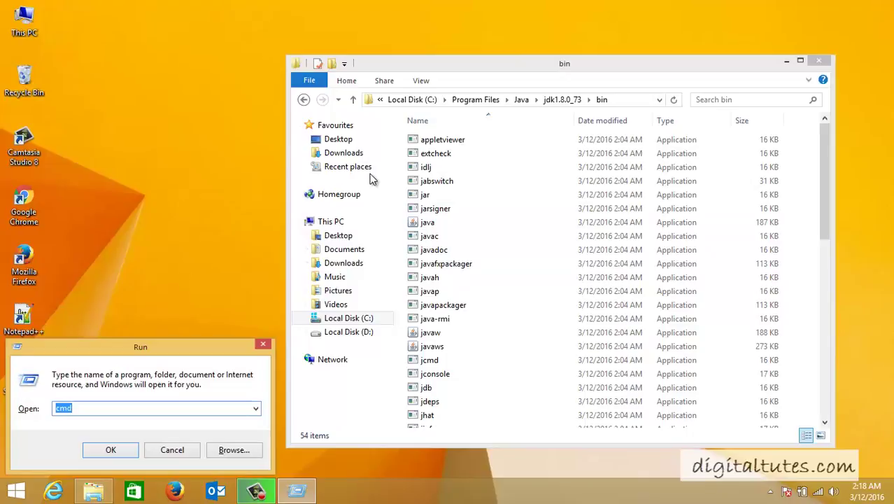
type("cmd")
key("Return")
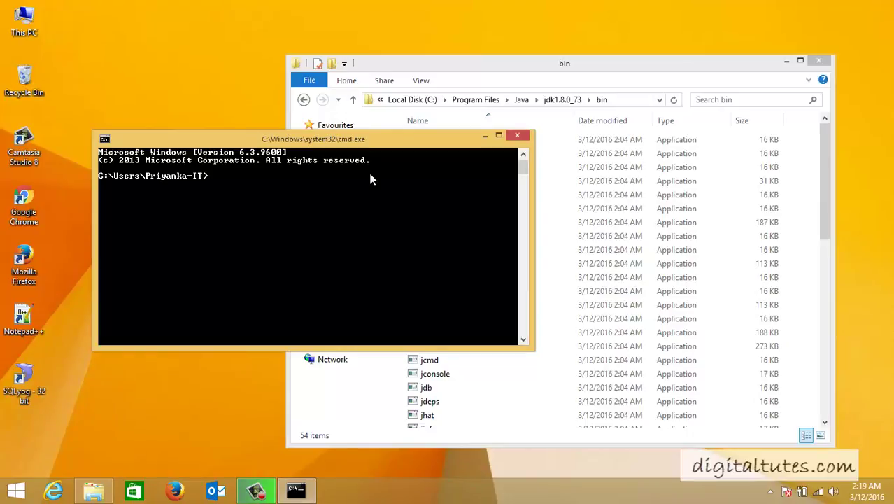
type("javac")
key("Return")
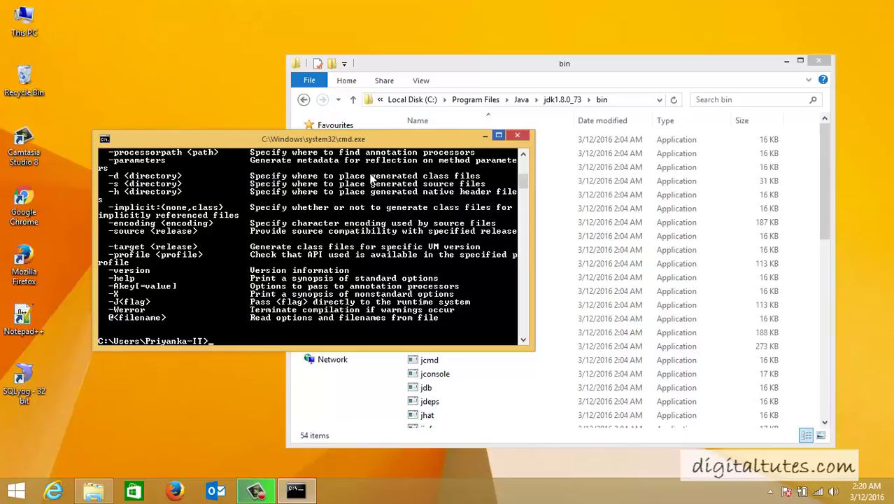
left_click(499, 135)
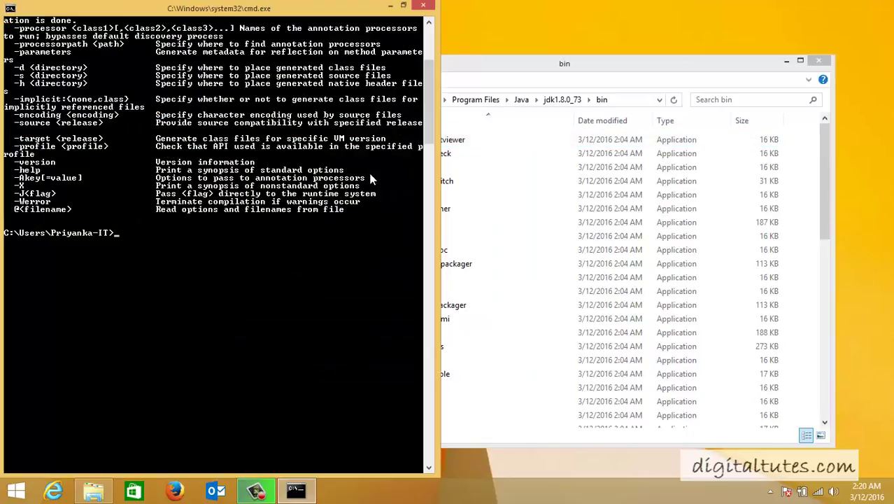
scroll(371, 179, "up", 7)
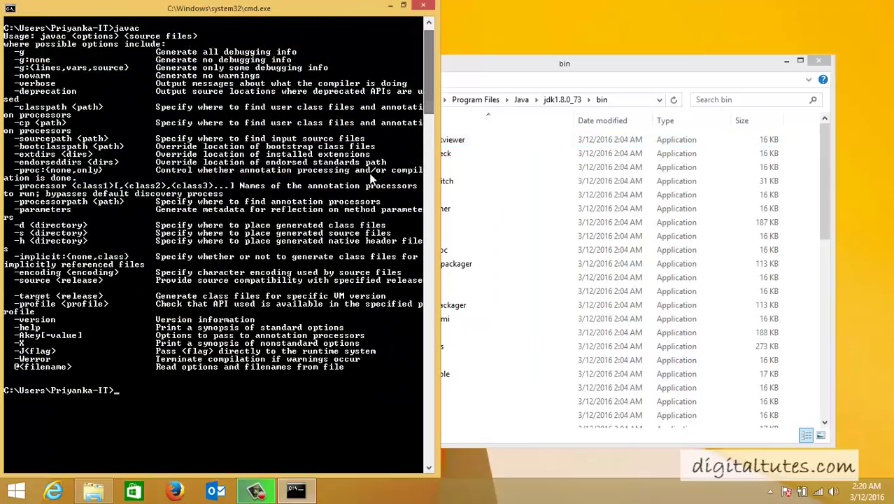